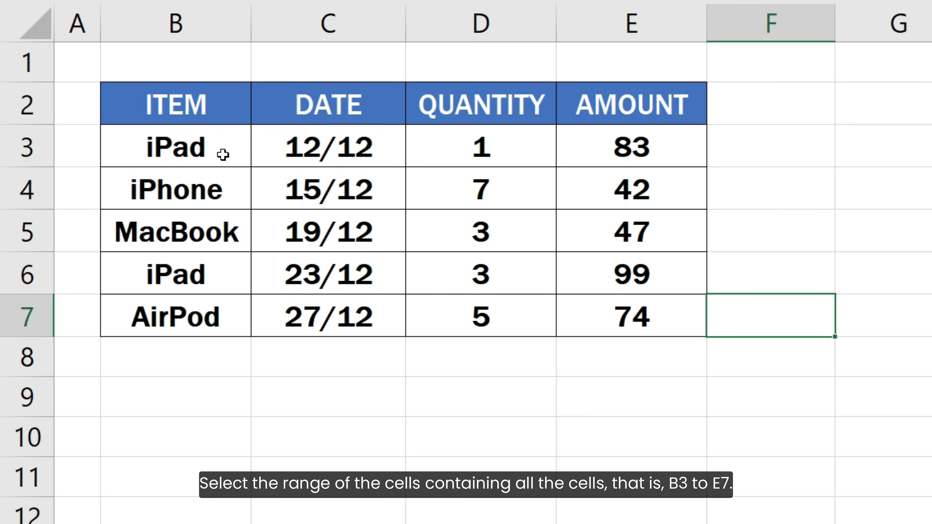
# Start a new conditional formatting rule for B3:E7 that uses a formula to determine which cells to format.
pyautogui.moveTo(220, 152); pyautogui.dragTo(588, 305)
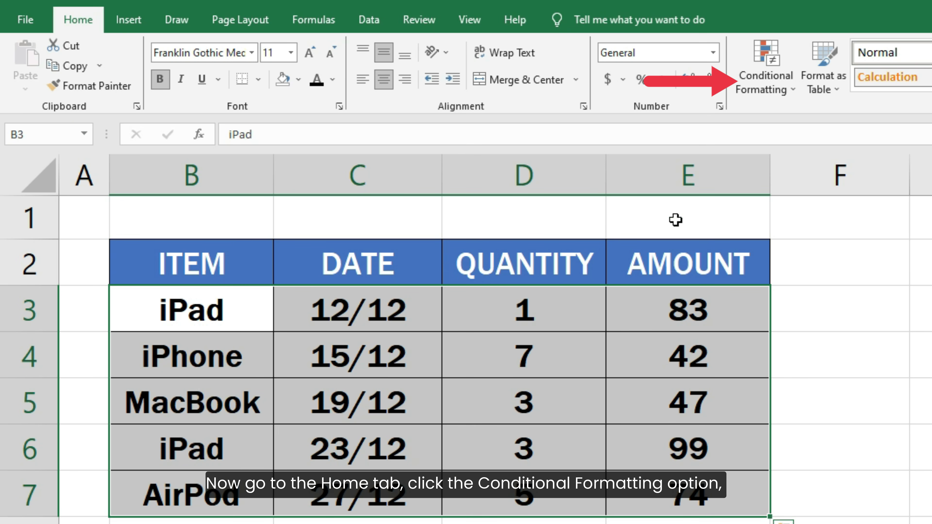
pyautogui.click(761, 92)
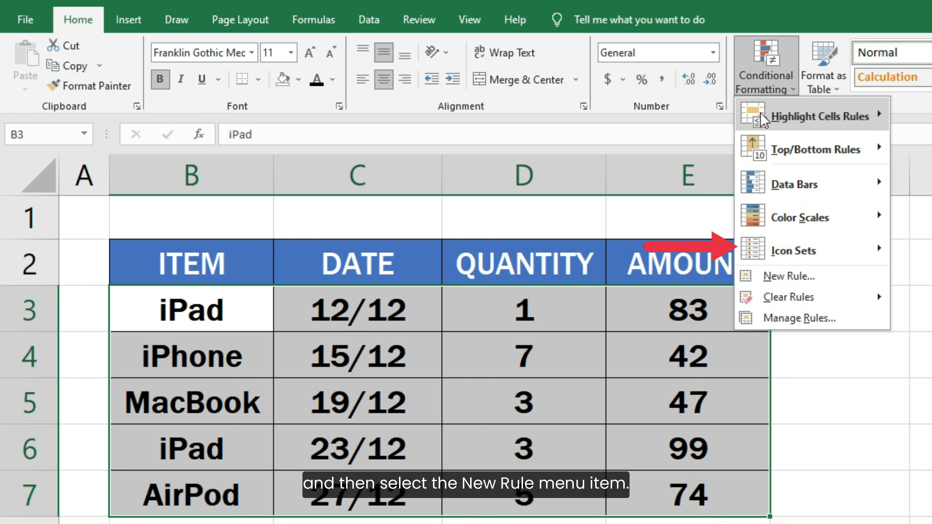
pyautogui.click(789, 276)
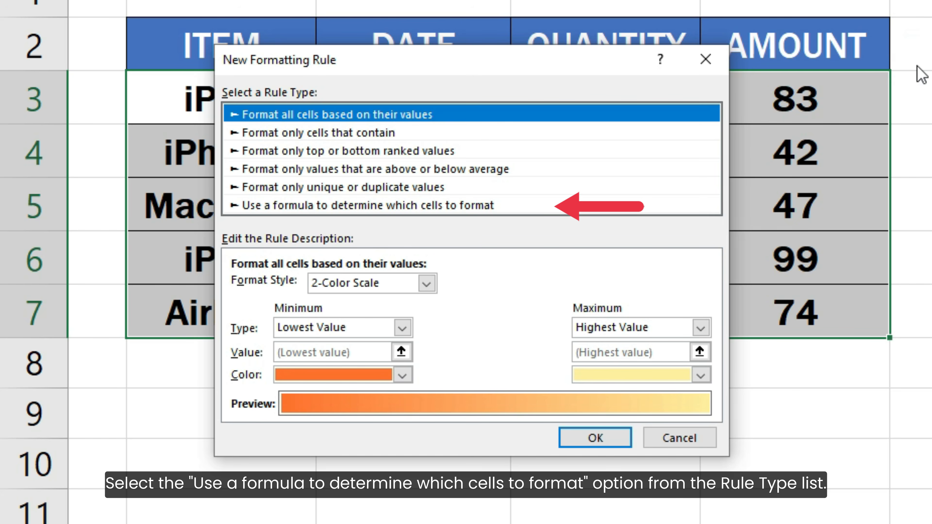
pyautogui.click(517, 207)
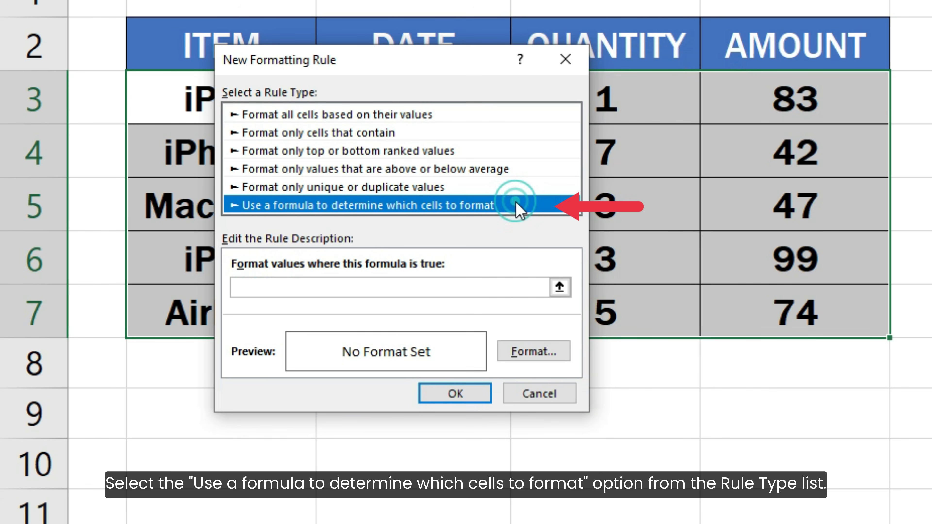
# Enter the rule formula = $B3 = "iPad", keeping the column reference absolute and the row relative.
pyautogui.click(503, 292)
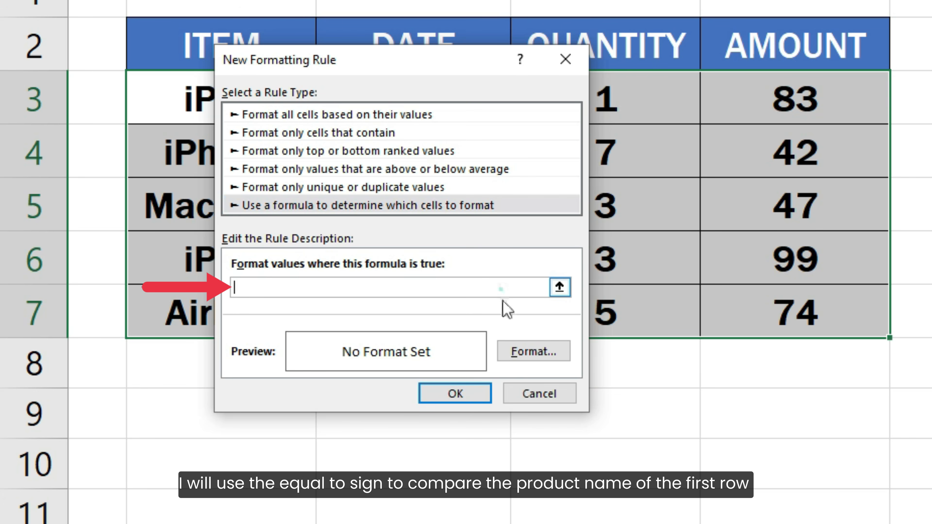
pyautogui.write('= B3 =')
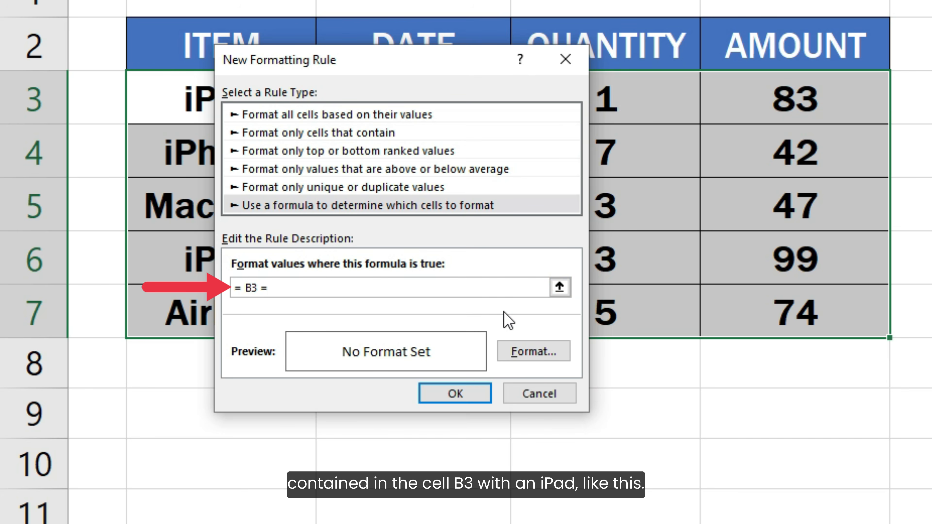
pyautogui.write(' "iPad"')
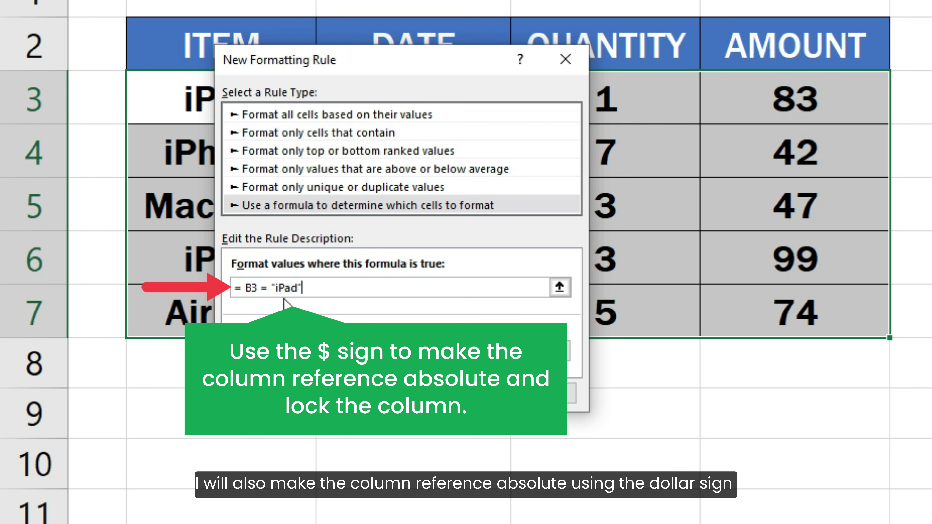
pyautogui.click(247, 287)
pyautogui.write('$')
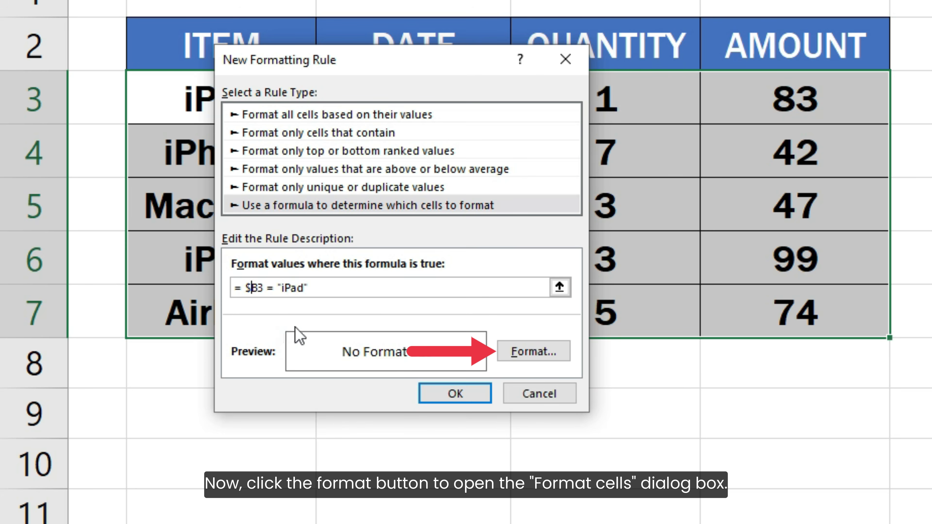
# Give the rule the lightest orange background fill and apply it to the item table.
pyautogui.click(521, 353)
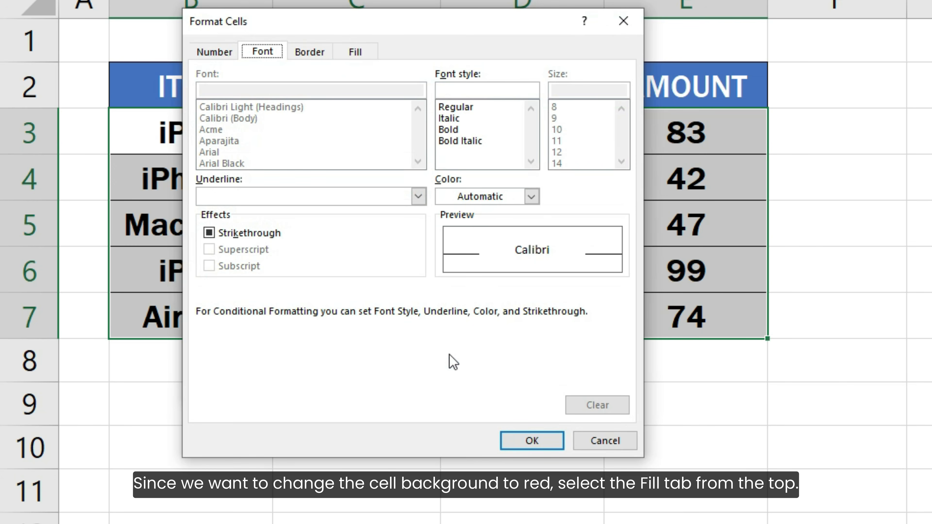
pyautogui.click(369, 58)
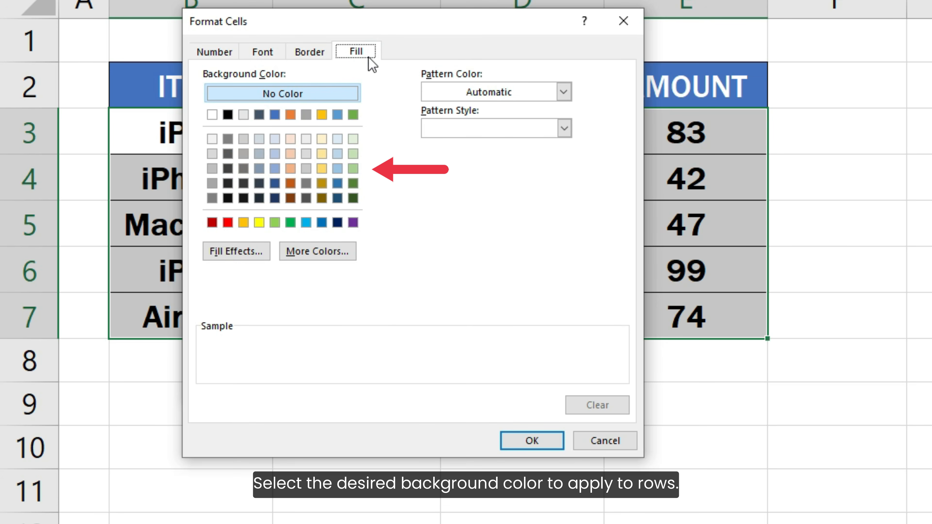
pyautogui.click(289, 141)
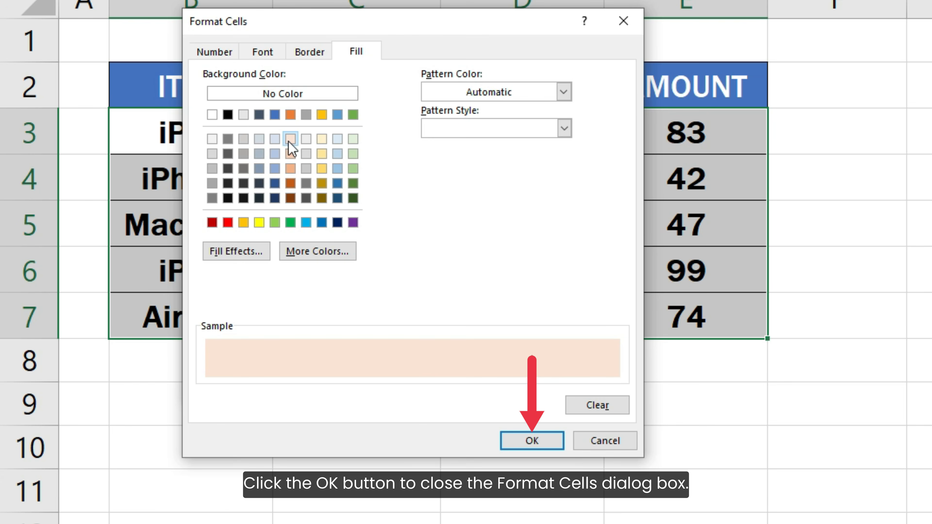
pyautogui.click(512, 442)
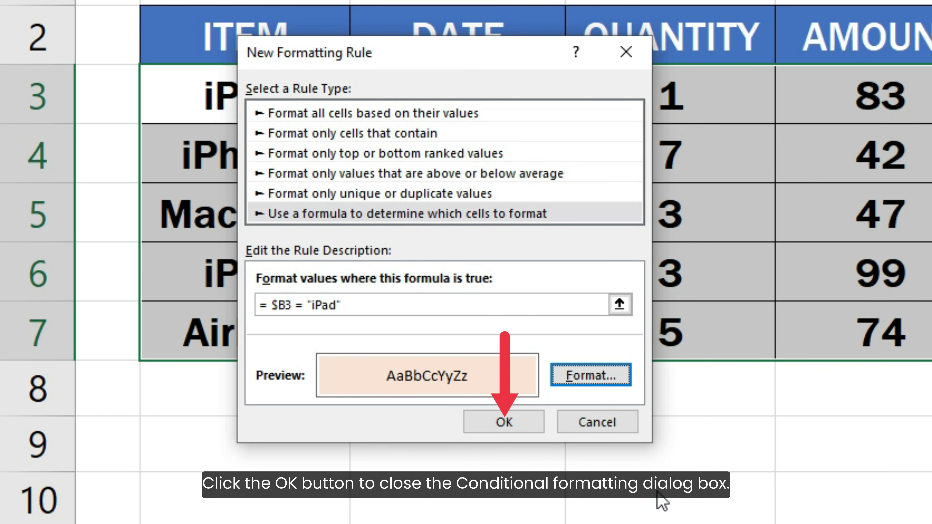
pyautogui.click(520, 420)
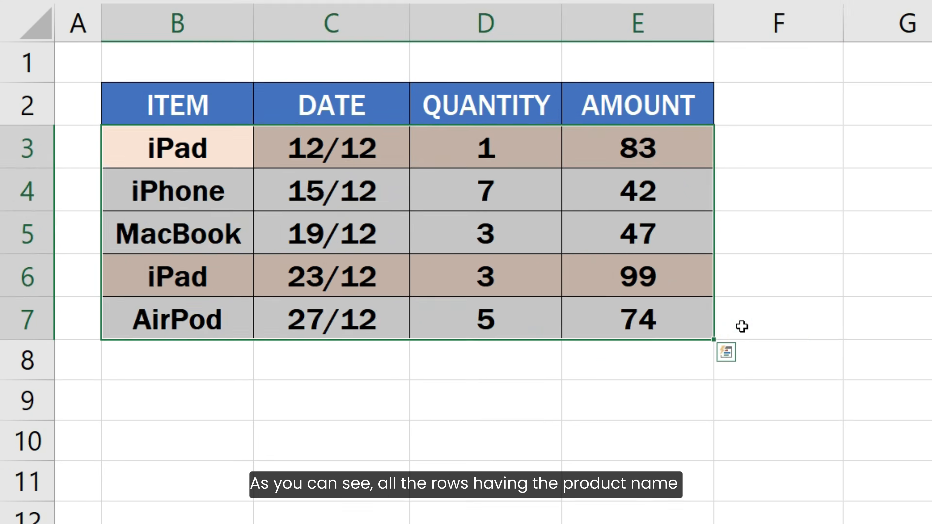
pyautogui.click(741, 325)
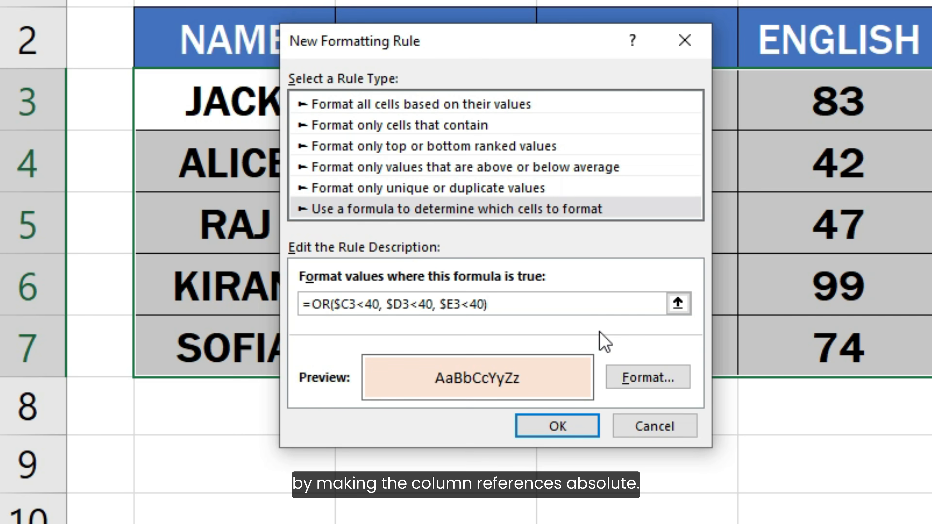
# Apply the formatting rule =OR($C3<40, $D3<40, $E3<40) with its light orange fill to the marks table.
pyautogui.click(586, 424)
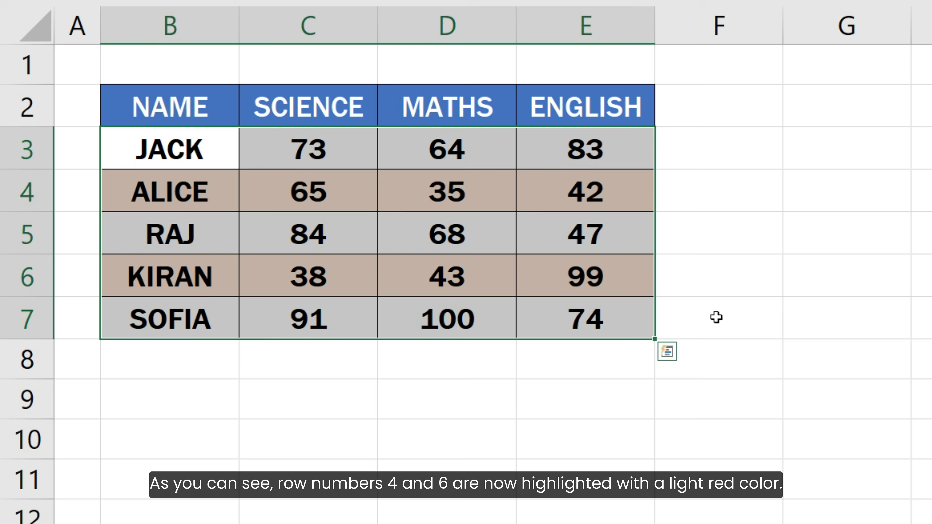
pyautogui.click(931, 345)
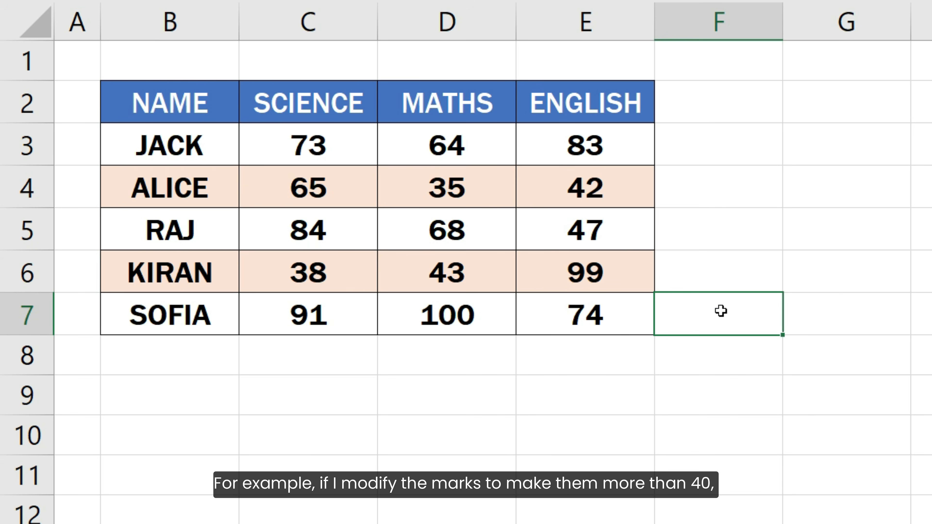
# Change the Maths mark in cell D4 to 41.
pyautogui.click(490, 182)
pyautogui.doubleClick(491, 183)
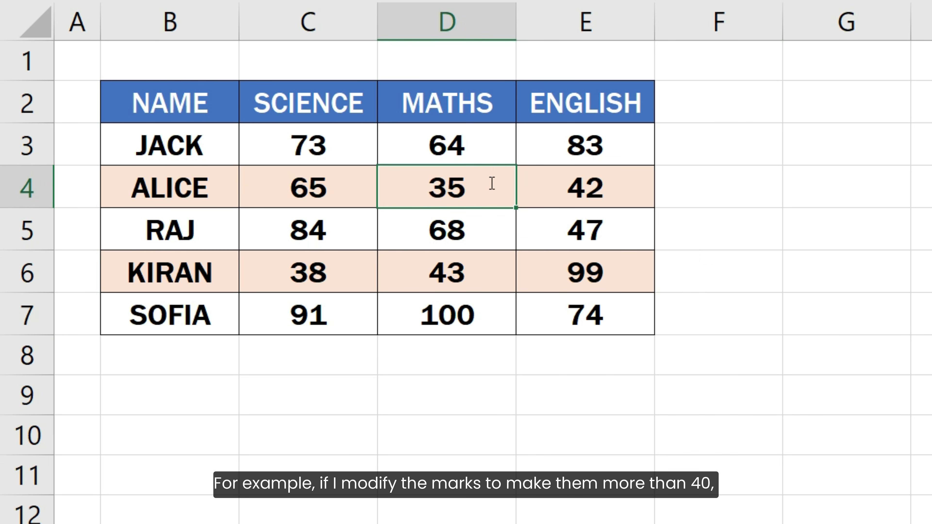
pyautogui.press('BackSpace')
pyautogui.press('BackSpace')
pyautogui.write('41')
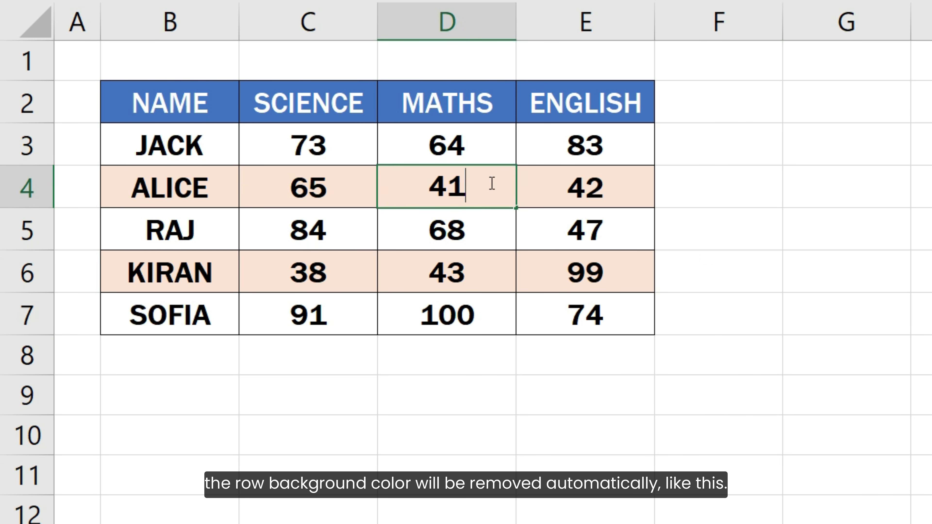
pyautogui.press('Return')
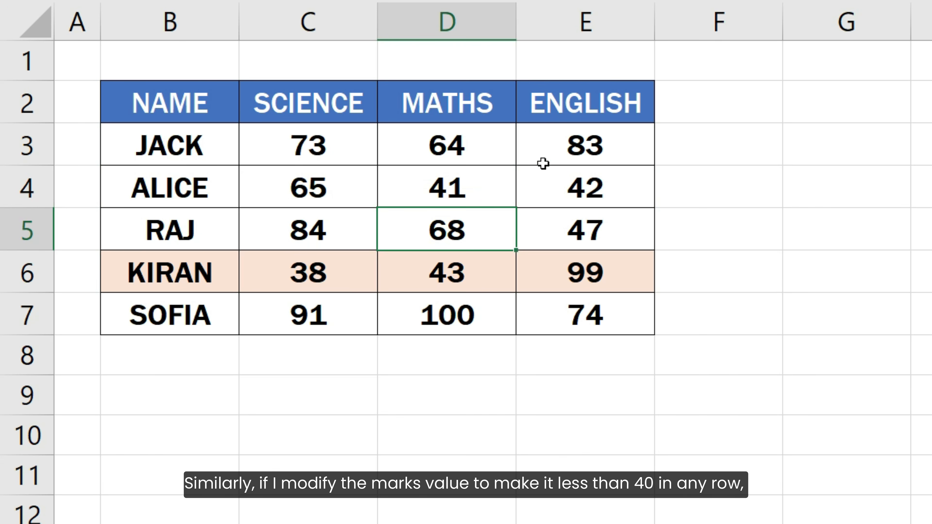
# Change the English mark in cell E3 to 39.
pyautogui.click(555, 153)
pyautogui.doubleClick(558, 152)
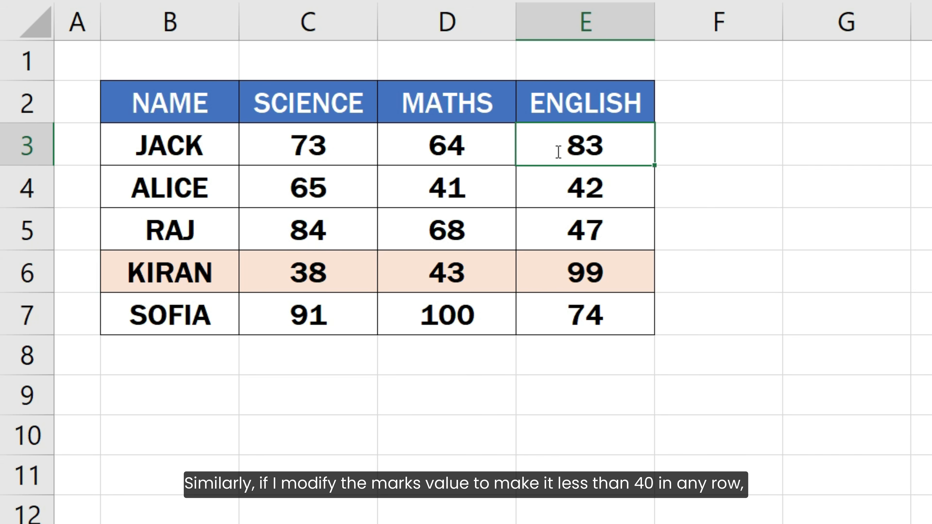
pyautogui.press('BackSpace')
pyautogui.press('BackSpace')
pyautogui.write('39')
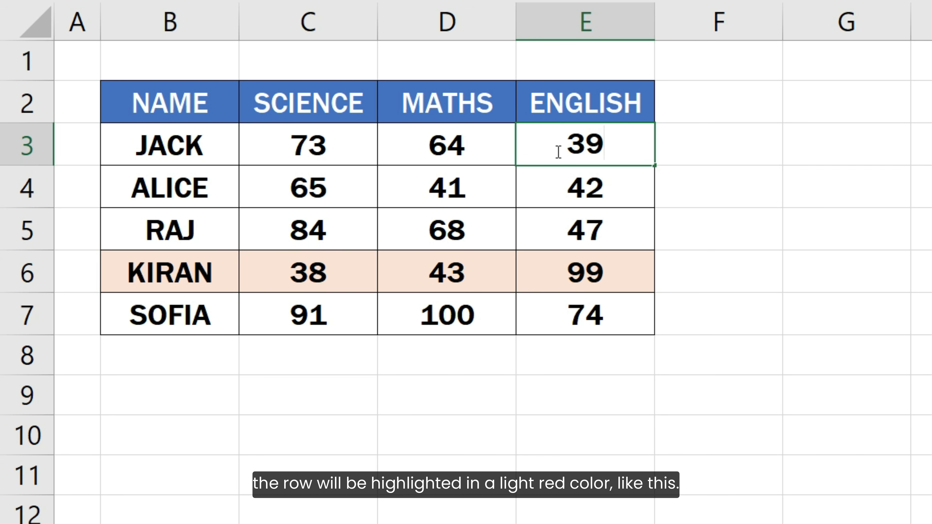
pyautogui.press('Return')
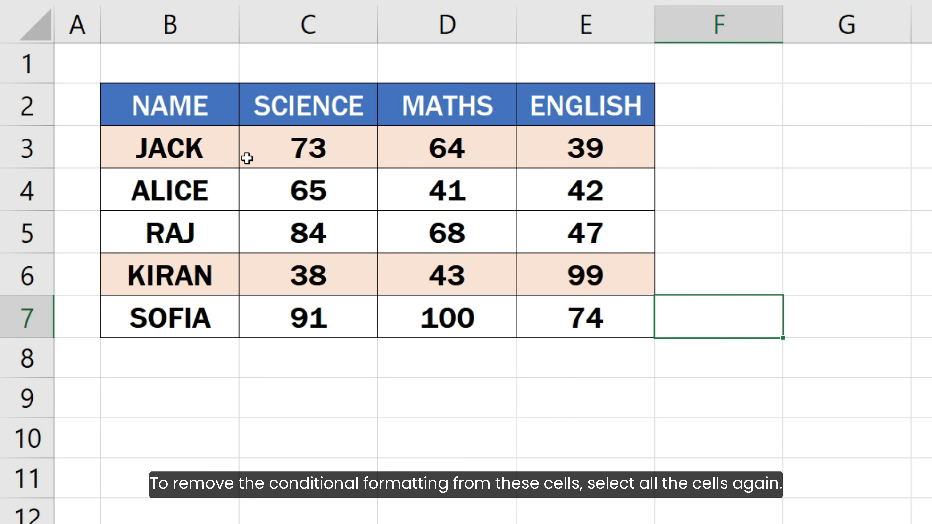
# Clear the conditional formatting rules from the marks table's data cells B3:E7 only, and deselect the range.
pyautogui.moveTo(203, 147); pyautogui.dragTo(569, 303)
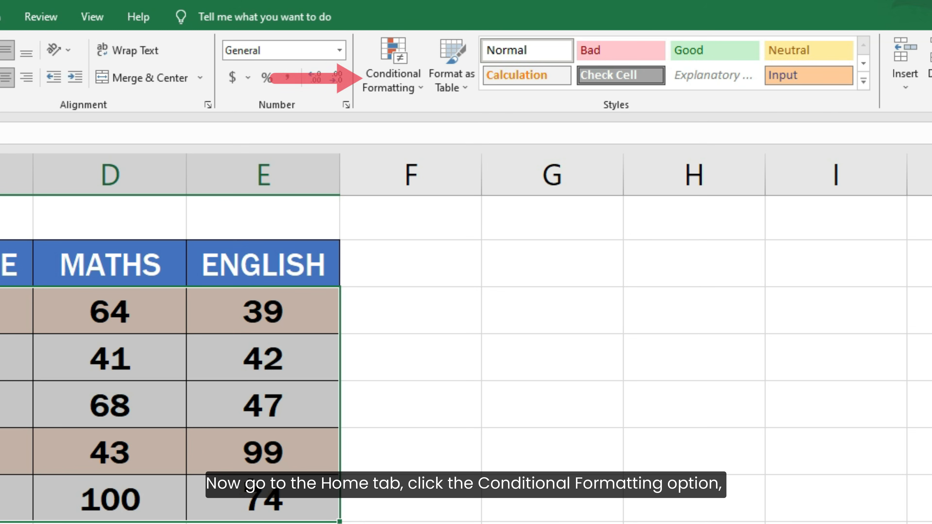
pyautogui.click(384, 77)
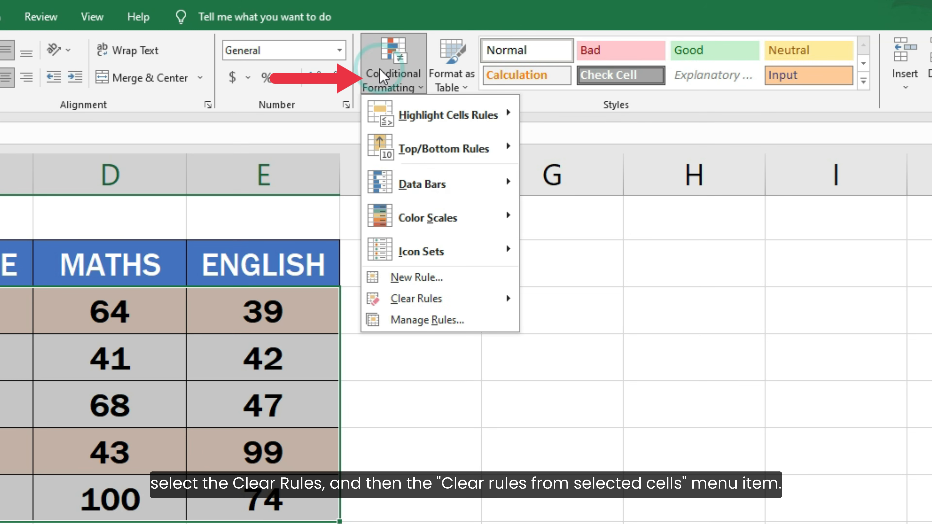
pyautogui.moveTo(466, 301)
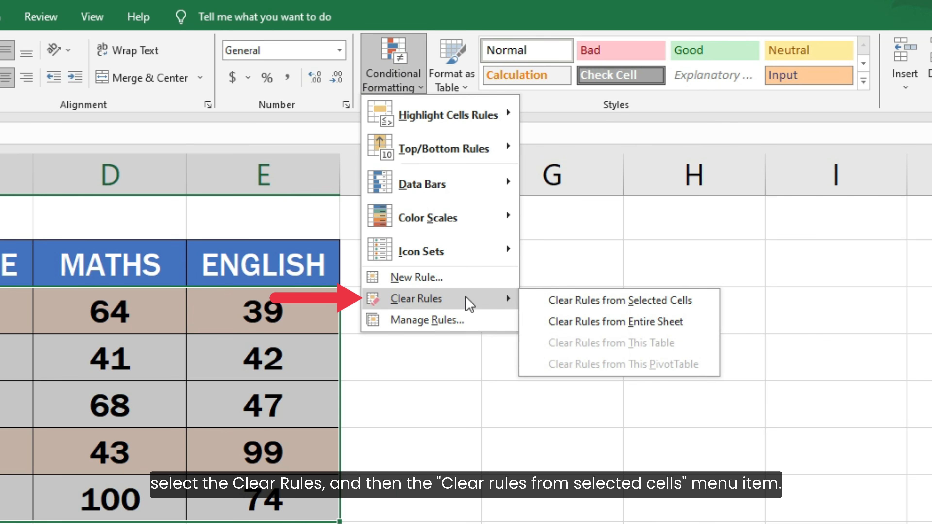
pyautogui.click(538, 303)
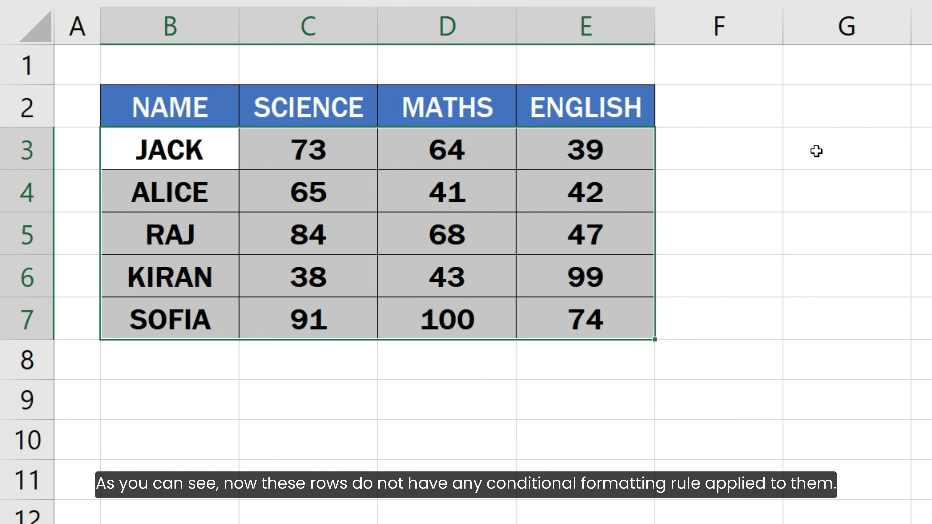
pyautogui.click(710, 322)
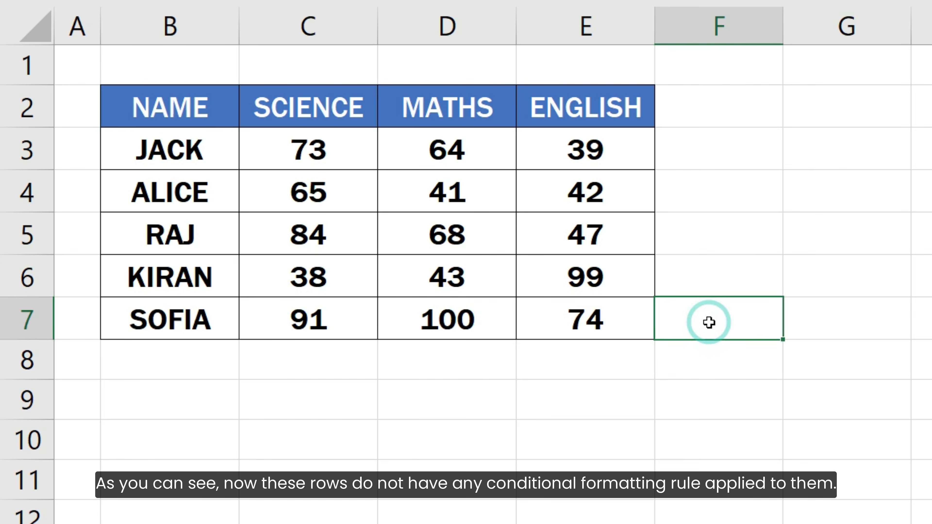